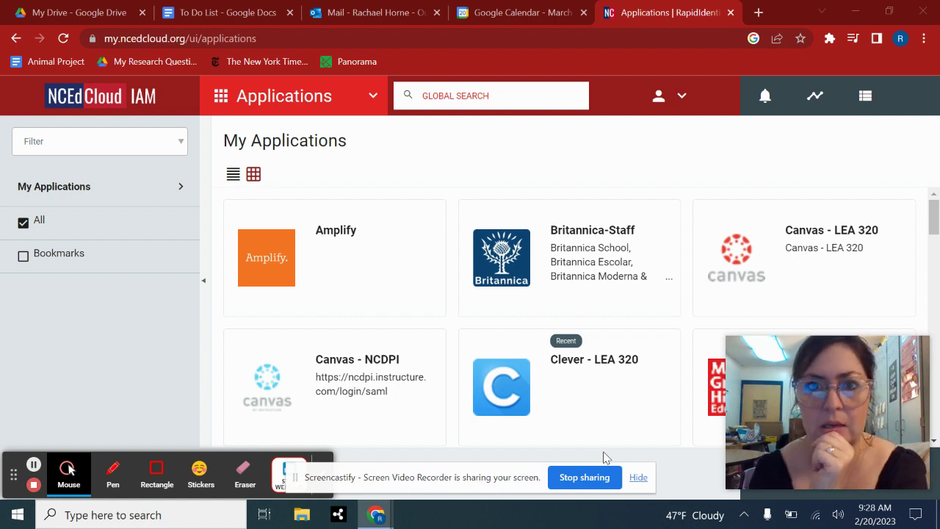
- Launch Amplify from My Applications and go to the class list in the mCLASS admin area
{"action": "left_click", "coordinate": [289, 267]}
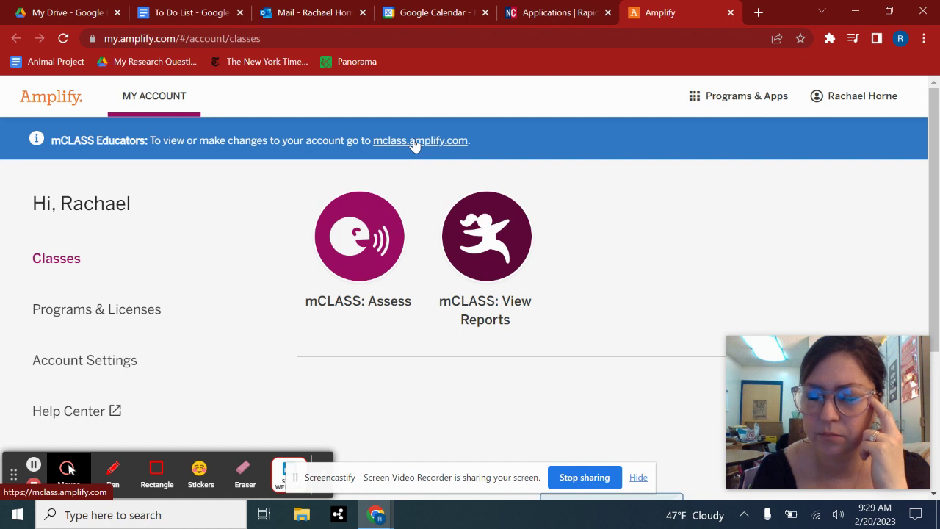
{"action": "left_click", "coordinate": [415, 143]}
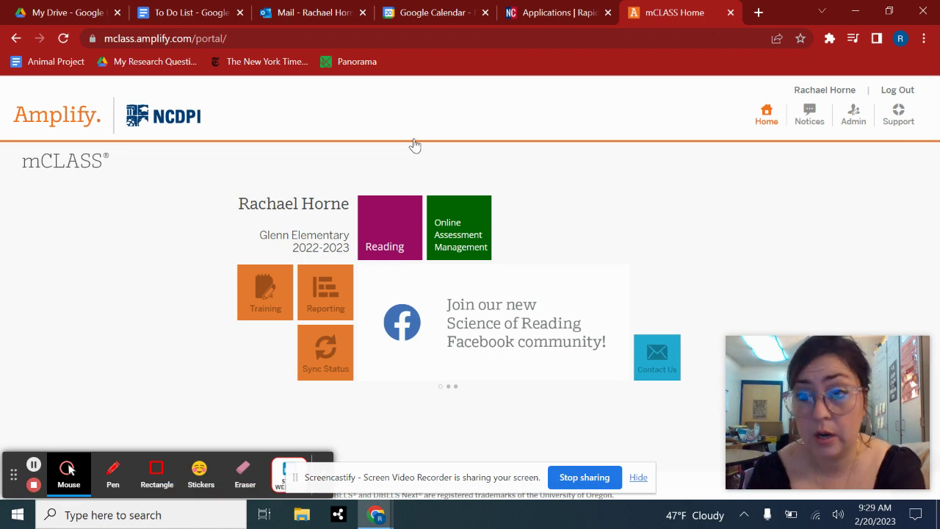
{"action": "left_click", "coordinate": [854, 118]}
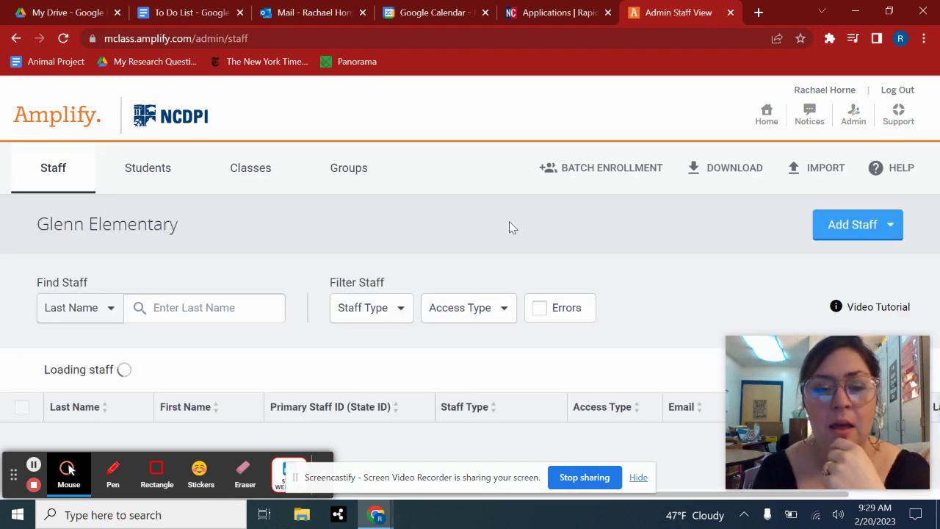
{"action": "left_click", "coordinate": [248, 171]}
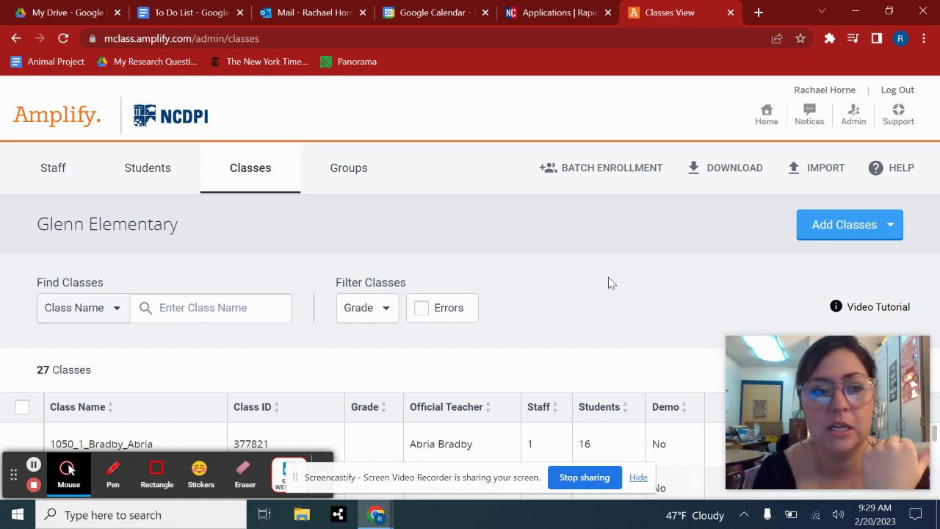
- Find class 1053_36 in the Glenn Elementary class list and open its details
{"action": "scroll", "coordinate": [489, 400], "scroll_direction": "down", "scroll_amount": 8}
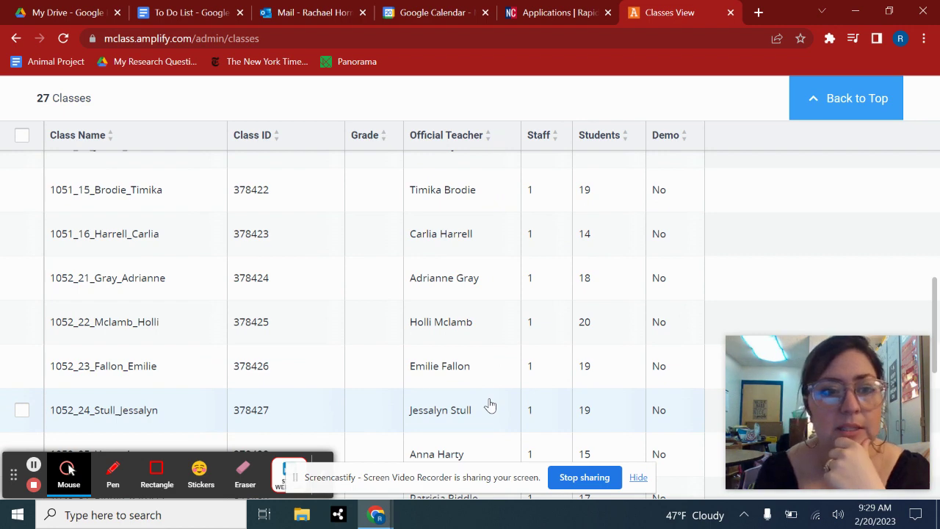
{"action": "scroll", "coordinate": [490, 405], "scroll_direction": "down", "scroll_amount": 5}
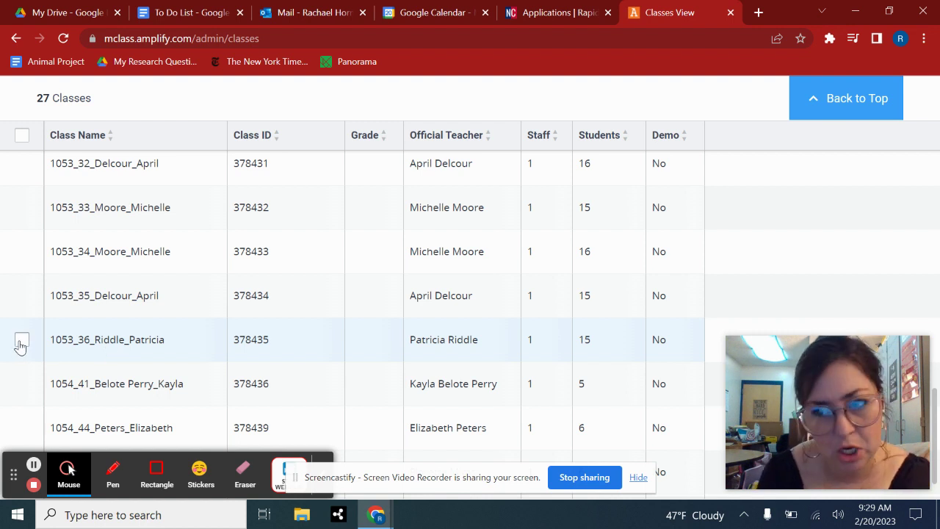
{"action": "left_click", "coordinate": [109, 342]}
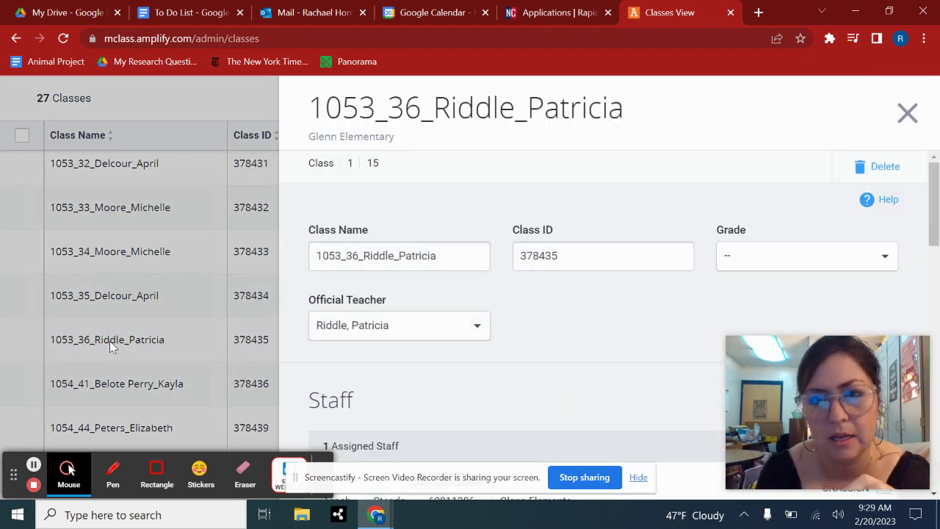
- Start assigning staff to class 1053_36 and search the staff by last name for "and"
{"action": "scroll", "coordinate": [556, 316], "scroll_direction": "down", "scroll_amount": 2}
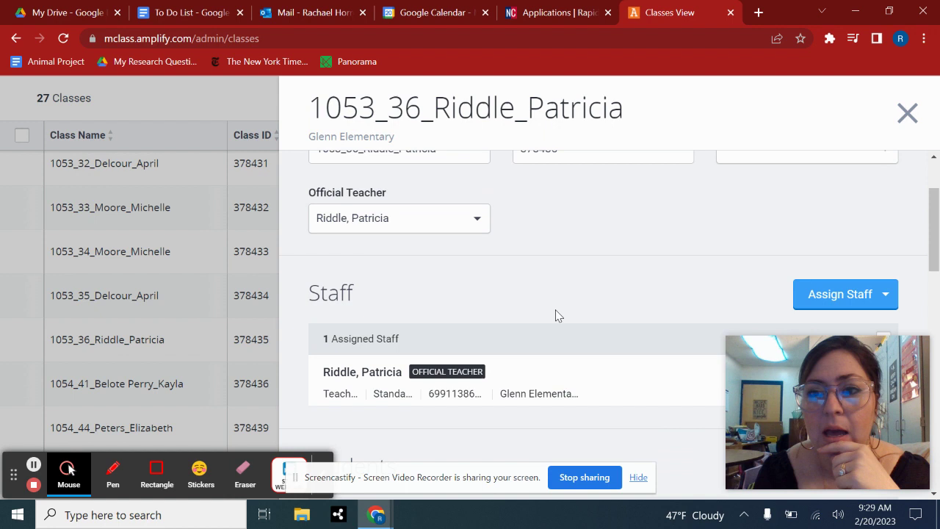
{"action": "scroll", "coordinate": [556, 316], "scroll_direction": "down", "scroll_amount": 2}
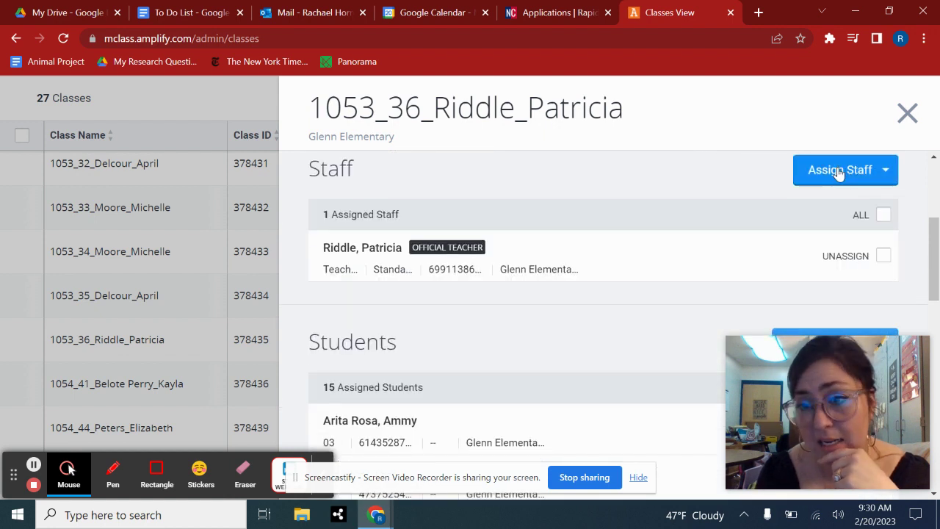
{"action": "left_click", "coordinate": [838, 172]}
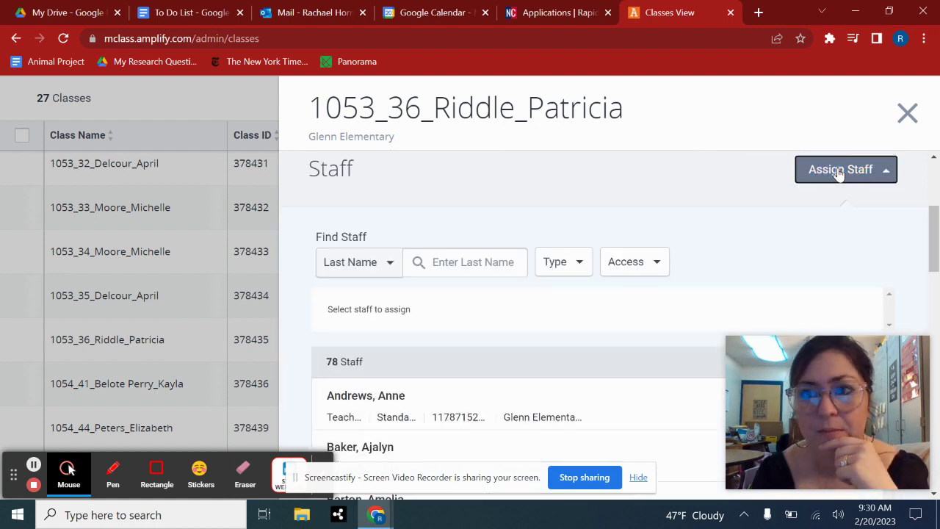
{"action": "left_click", "coordinate": [455, 261]}
{"action": "type", "text": "and"}
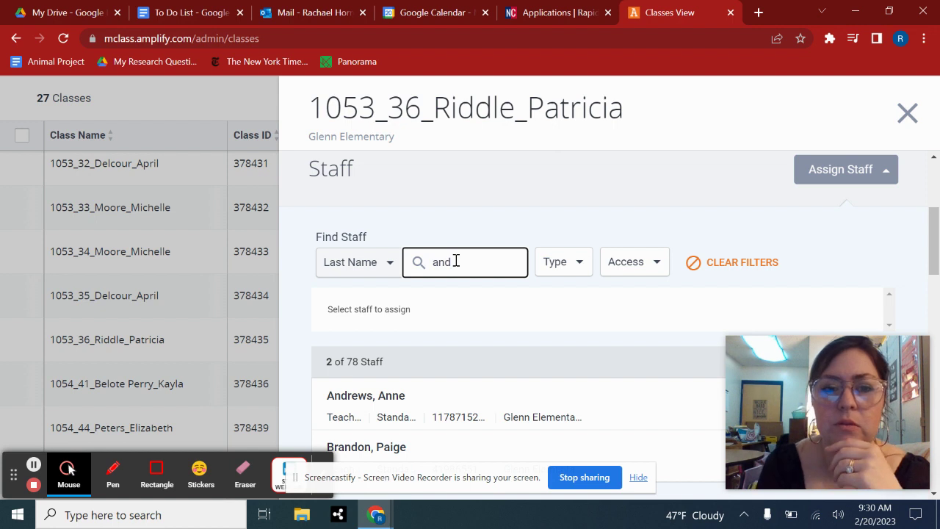
{"action": "left_click", "coordinate": [381, 400]}
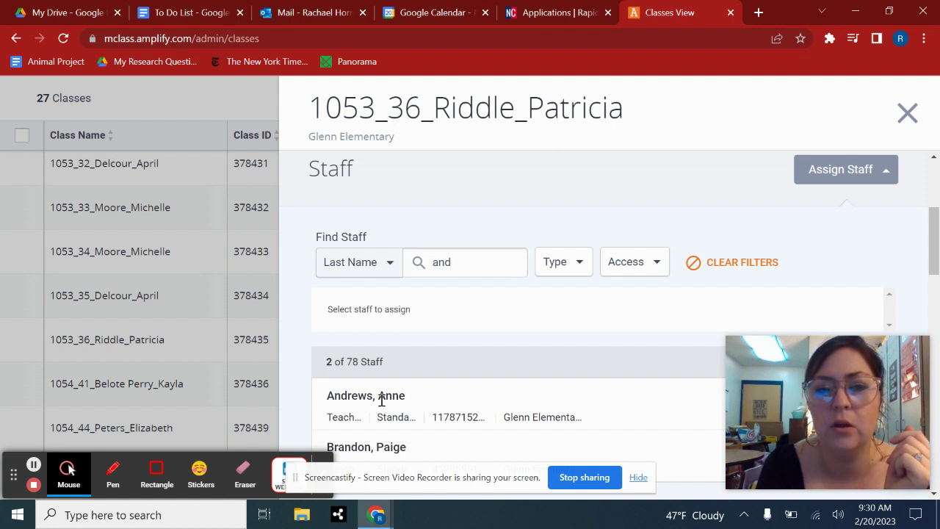
- Assign the first matching teacher to class 1053_36, save the changes and close the class details
{"action": "scroll", "coordinate": [561, 332], "scroll_direction": "down", "scroll_amount": 3}
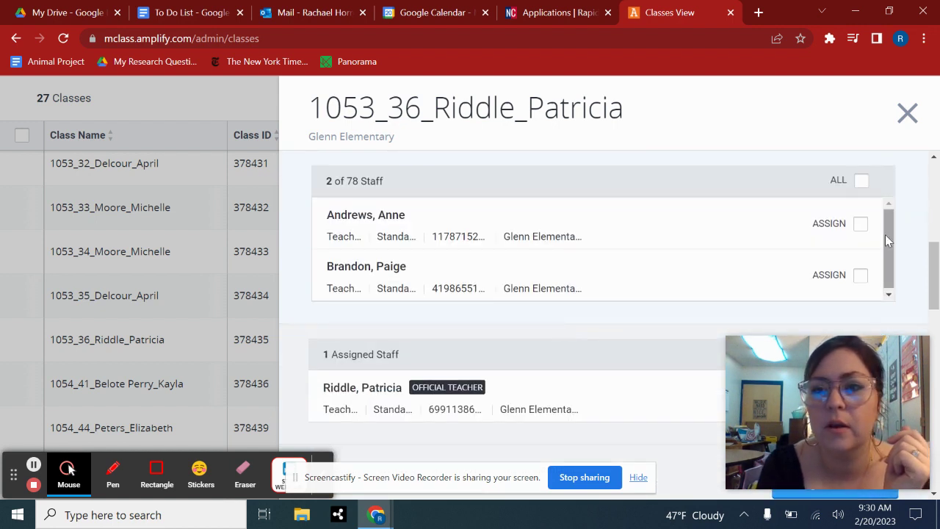
{"action": "left_click", "coordinate": [861, 224]}
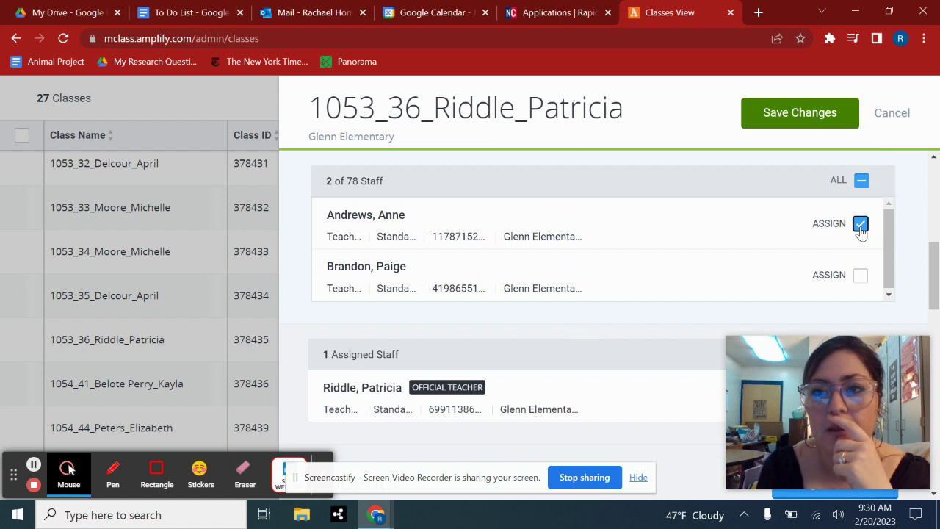
{"action": "left_click", "coordinate": [799, 113]}
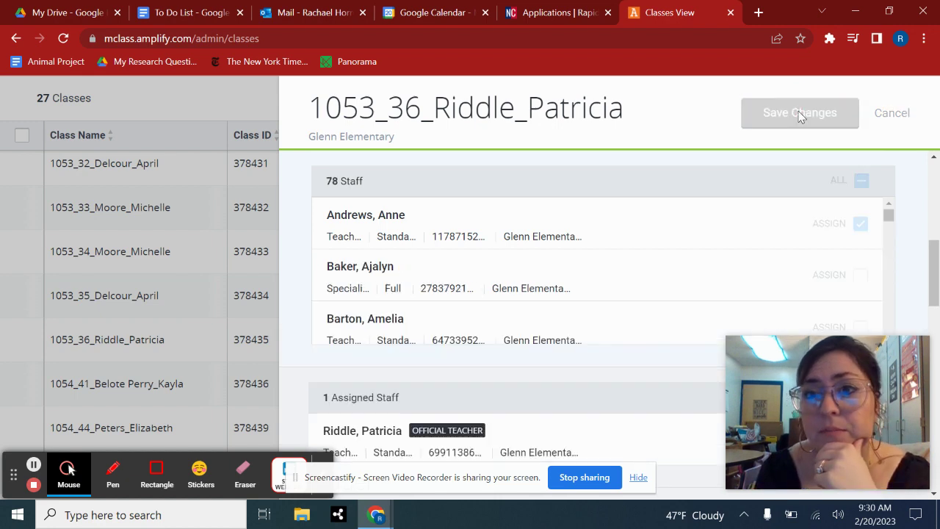
{"action": "left_click", "coordinate": [907, 114]}
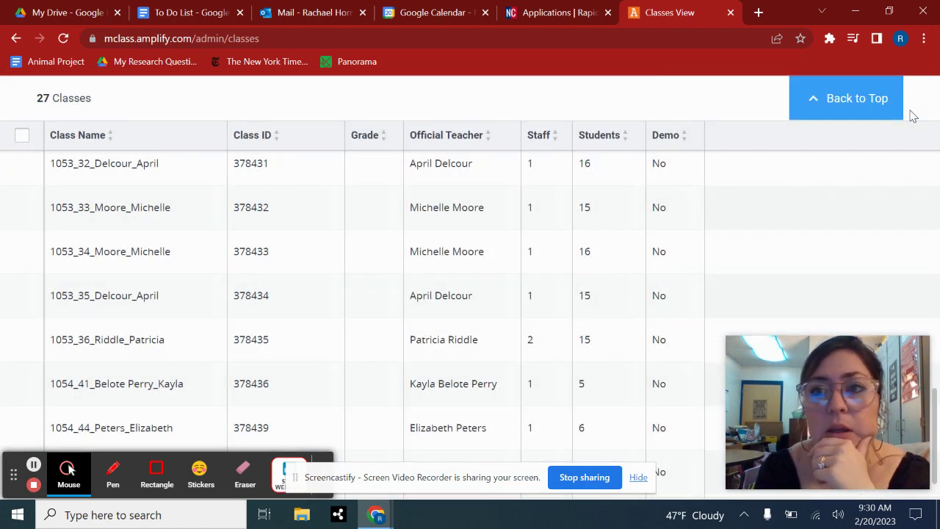
- Close the class administration page, relaunch Amplify and open the mCLASS Reading reports
{"action": "scroll", "coordinate": [889, 227], "scroll_direction": "up", "scroll_amount": 15}
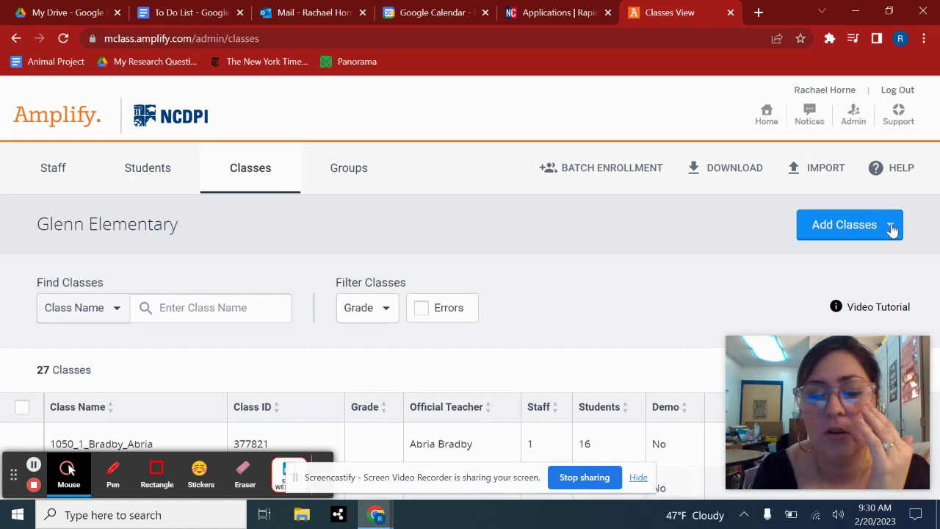
{"action": "left_click", "coordinate": [730, 13]}
{"action": "mouse_move", "coordinate": [352, 260]}
{"action": "left_click", "coordinate": [276, 286]}
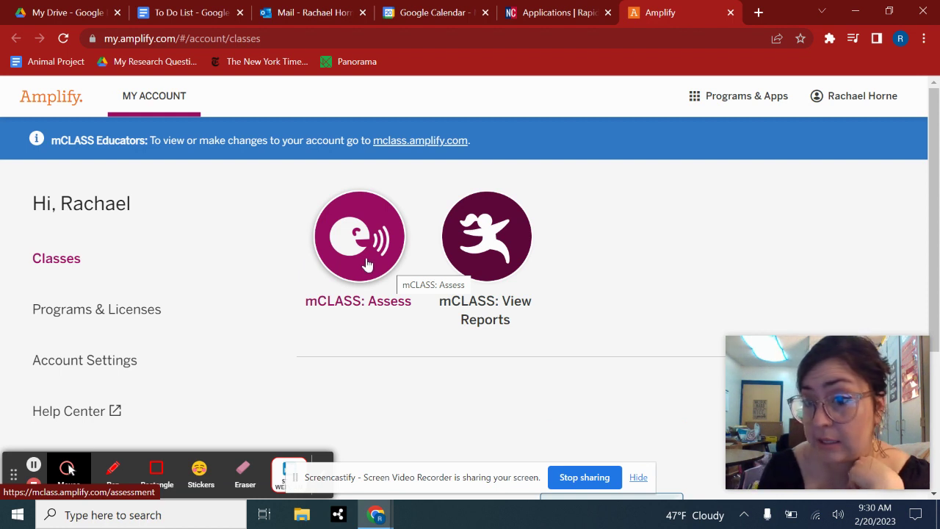
{"action": "left_click", "coordinate": [492, 263]}
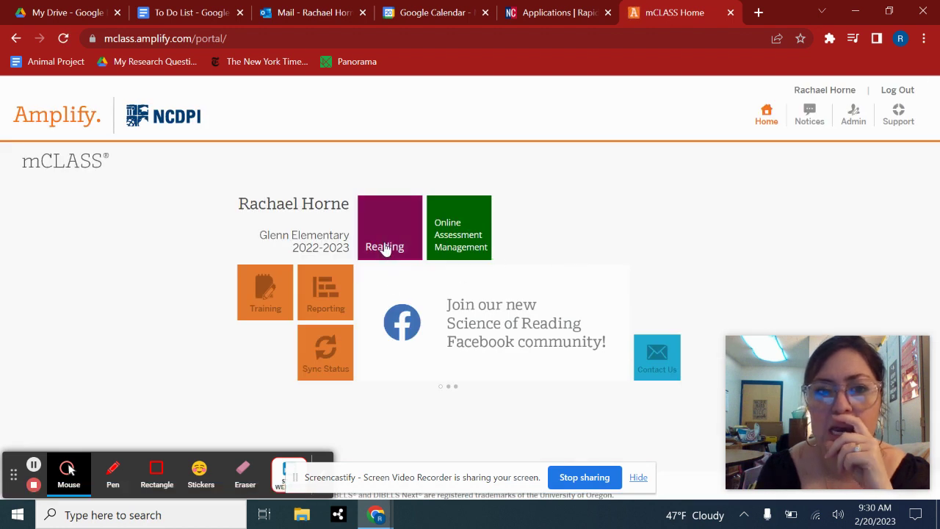
{"action": "left_click", "coordinate": [385, 248]}
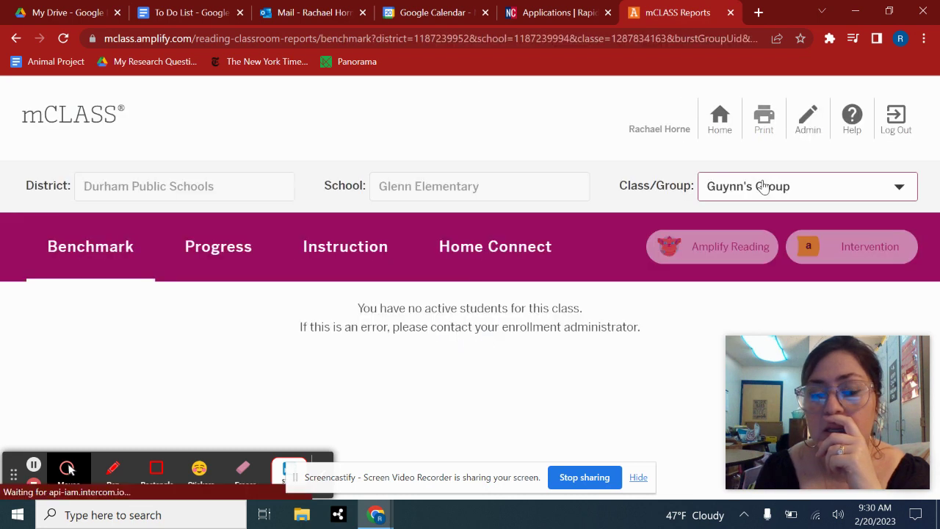
- Set the report's class/group to 1053_31 and review its Middle of Year benchmark summary and student results
{"action": "left_click", "coordinate": [768, 188]}
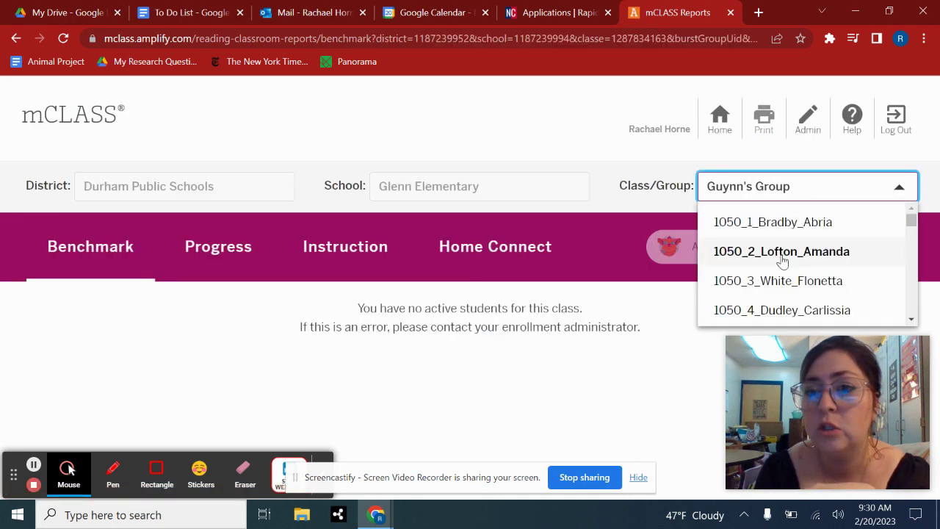
{"action": "scroll", "coordinate": [783, 263], "scroll_direction": "down", "scroll_amount": 2}
{"action": "scroll", "coordinate": [783, 263], "scroll_direction": "down", "scroll_amount": 5}
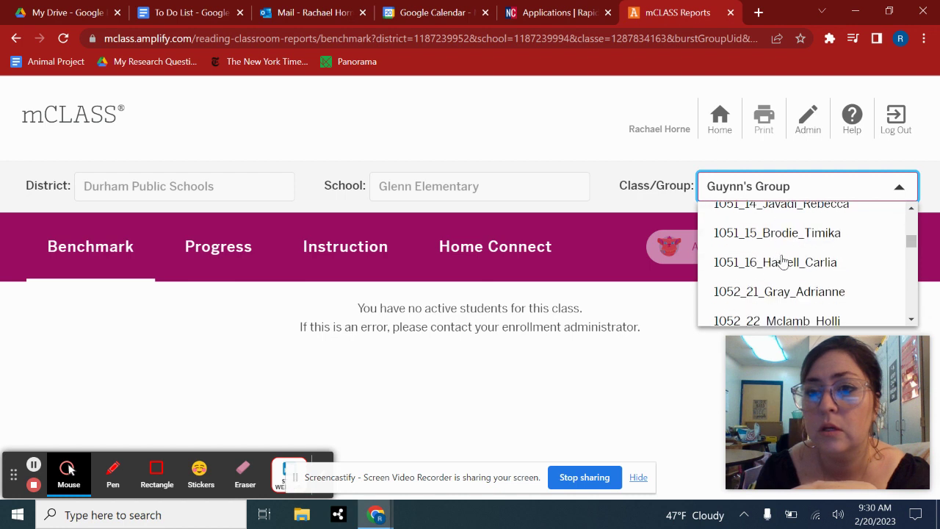
{"action": "scroll", "coordinate": [781, 262], "scroll_direction": "down", "scroll_amount": 3}
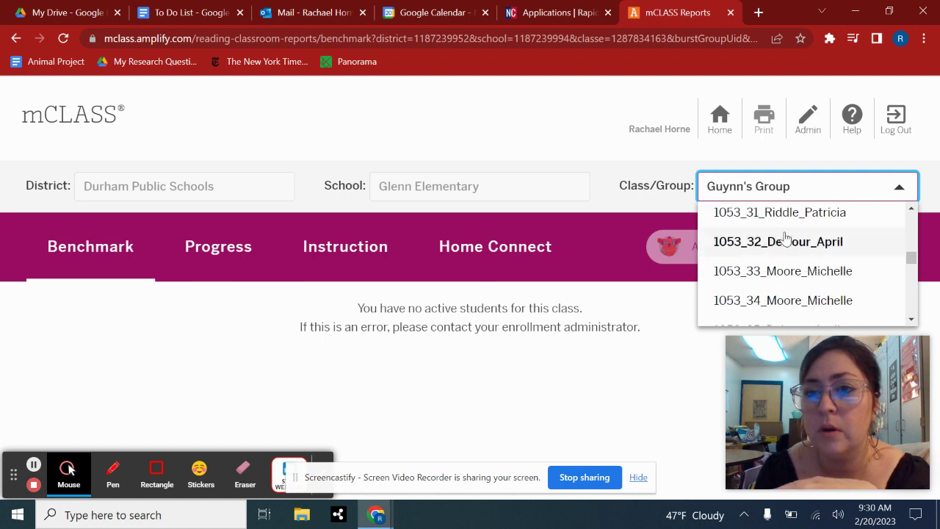
{"action": "left_click", "coordinate": [790, 225]}
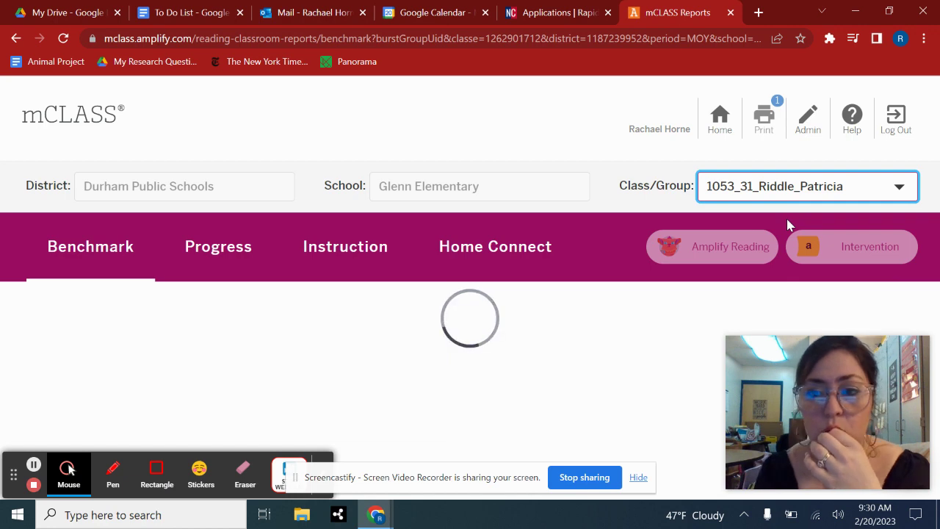
{"action": "scroll", "coordinate": [350, 263], "scroll_direction": "down", "scroll_amount": 10}
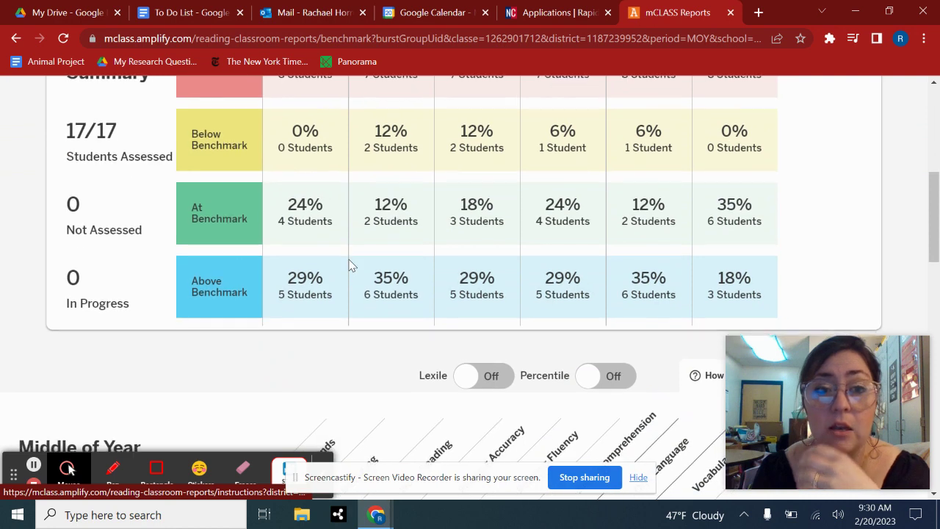
{"action": "scroll", "coordinate": [350, 261], "scroll_direction": "down", "scroll_amount": 1}
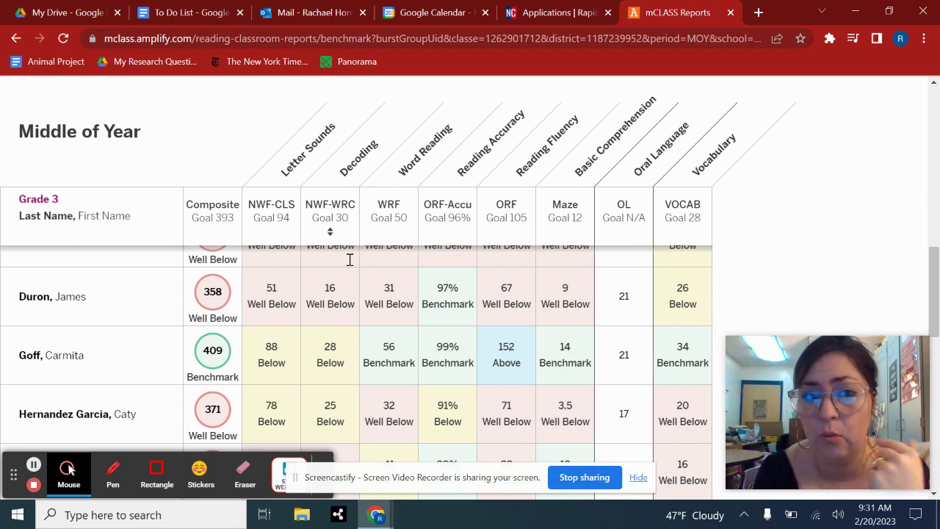
{"action": "scroll", "coordinate": [350, 260], "scroll_direction": "up", "scroll_amount": 4}
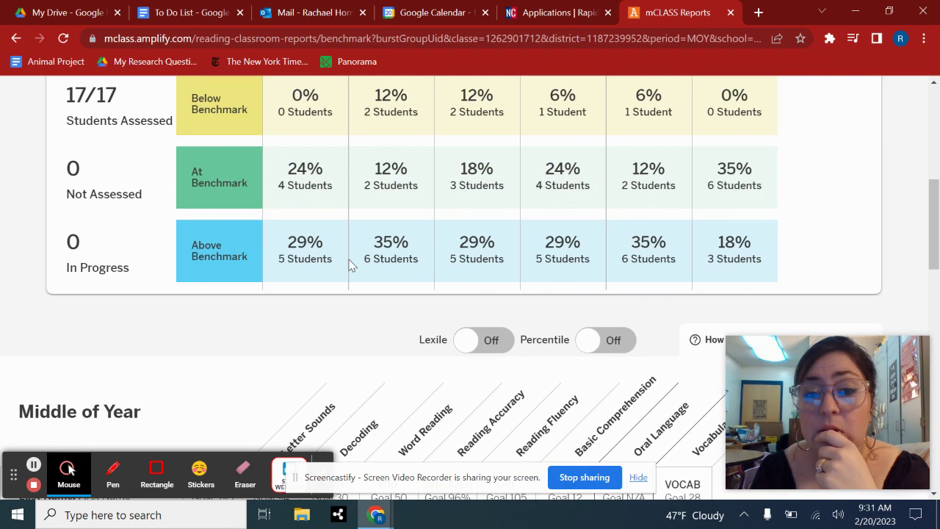
{"action": "scroll", "coordinate": [351, 266], "scroll_direction": "up", "scroll_amount": 5}
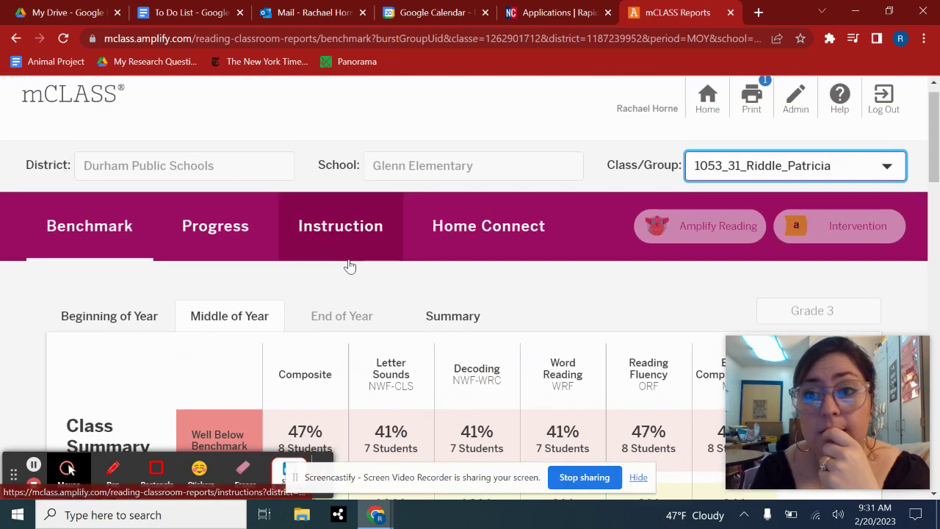